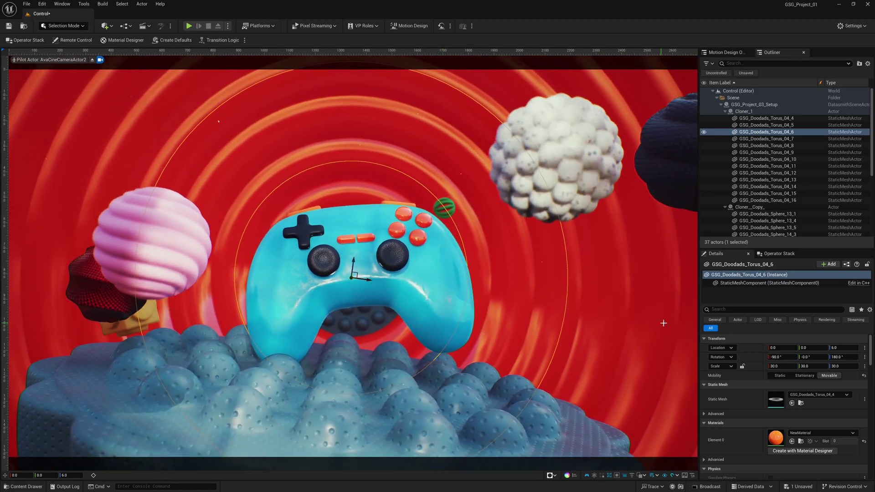
- Exit the cine camera pilot view and fly the viewport closer to the camera and island
{"action": "mouse_move", "coordinate": [91, 78]}
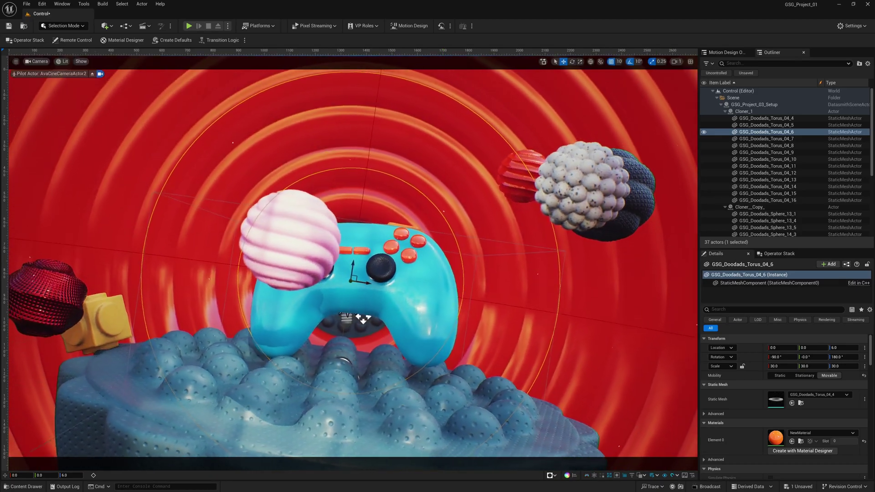
{"action": "left_click", "coordinate": [92, 75]}
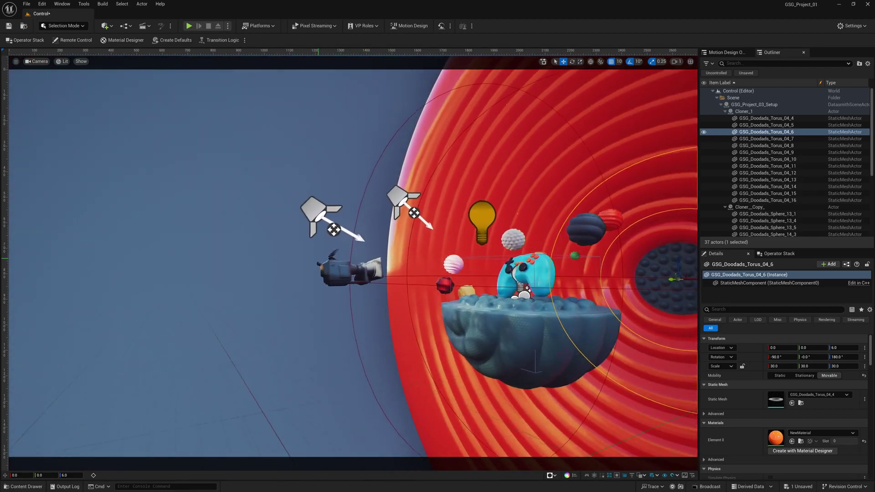
{"action": "right_click_drag", "start_coordinate": [327, 265], "coordinate": [297, 248]}
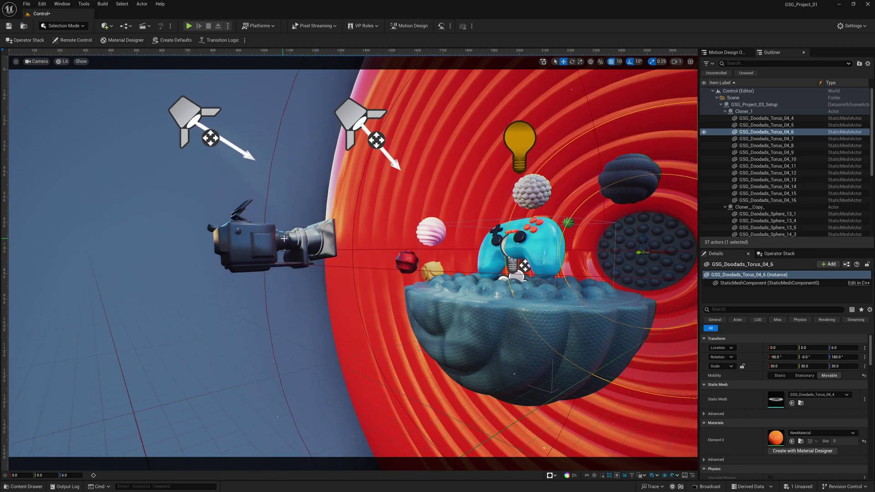
- In the Operator Stack Animators for AvaCineCameraActor2, delete Oscillate_Location and Wiggle_Rotation
{"action": "left_click", "coordinate": [780, 254]}
{"action": "left_click", "coordinate": [805, 265]}
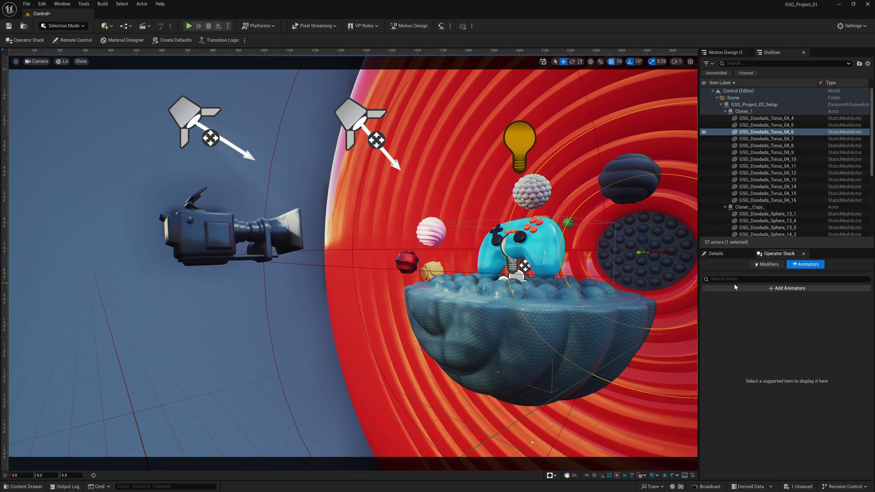
{"action": "left_click", "coordinate": [225, 241]}
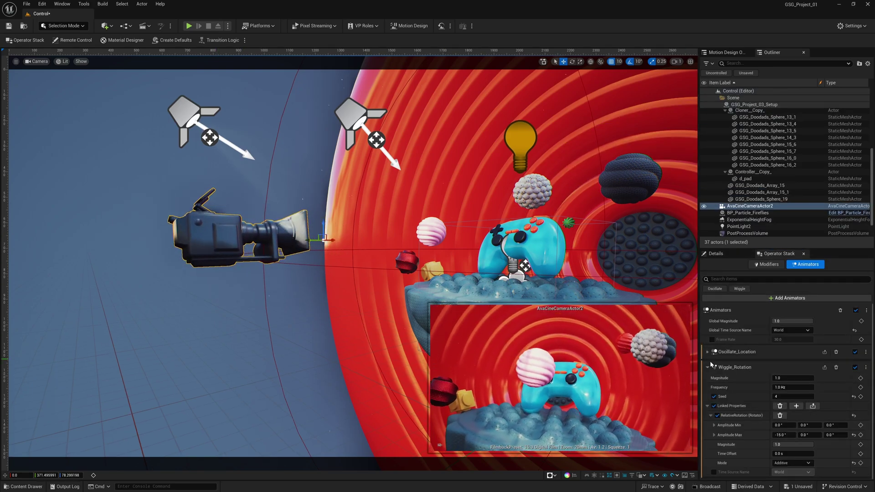
{"action": "left_click", "coordinate": [759, 367]}
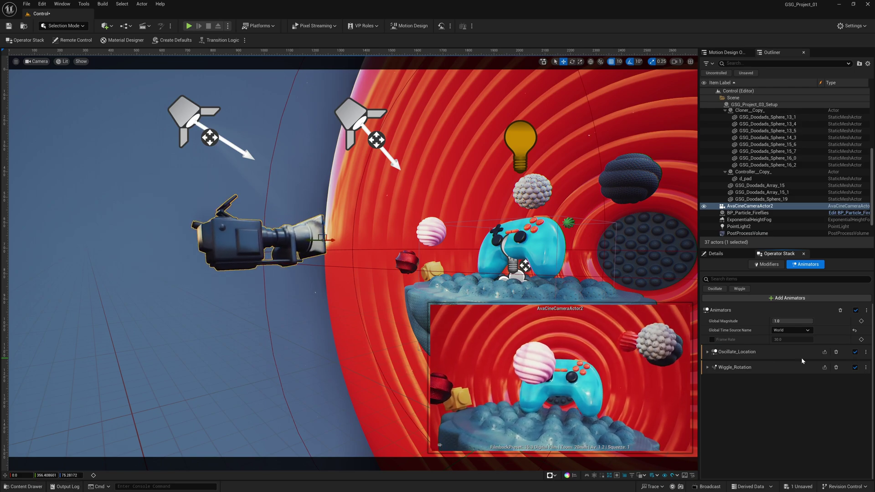
{"action": "left_click", "coordinate": [837, 353]}
{"action": "left_click", "coordinate": [837, 352]}
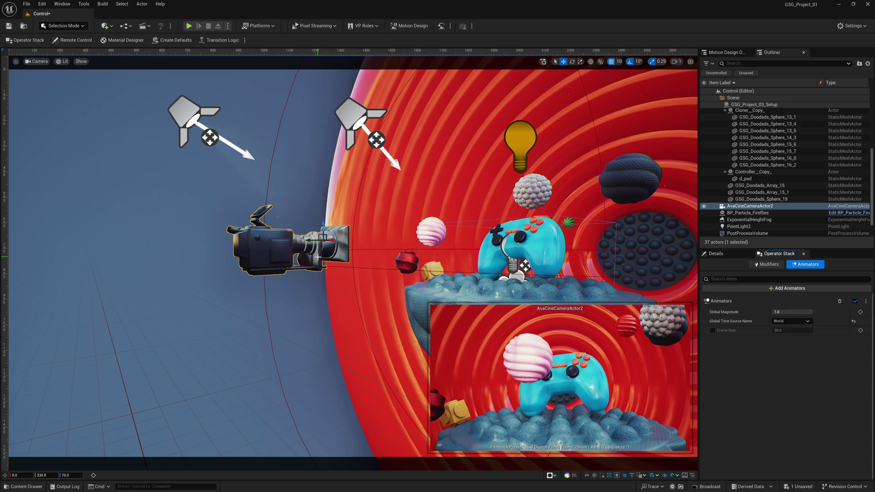
{"action": "left_click", "coordinate": [42, 5]}
{"action": "left_click", "coordinate": [59, 118]}
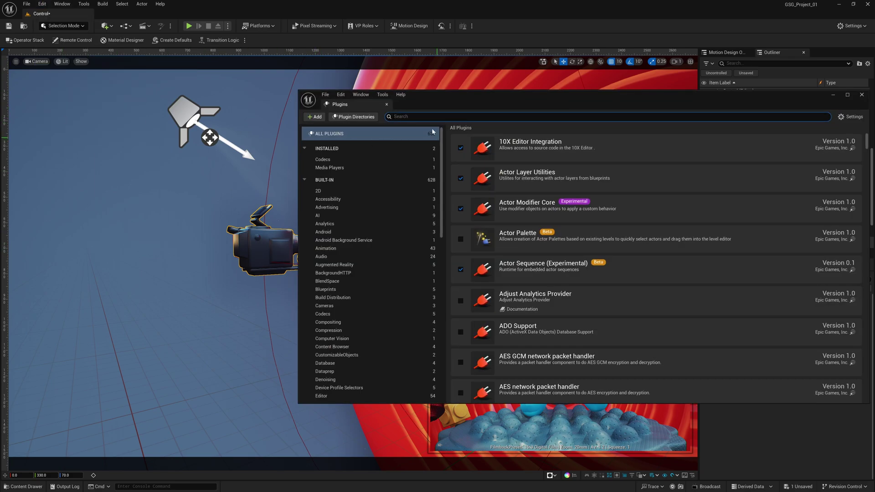
{"action": "type", "text": "motion"}
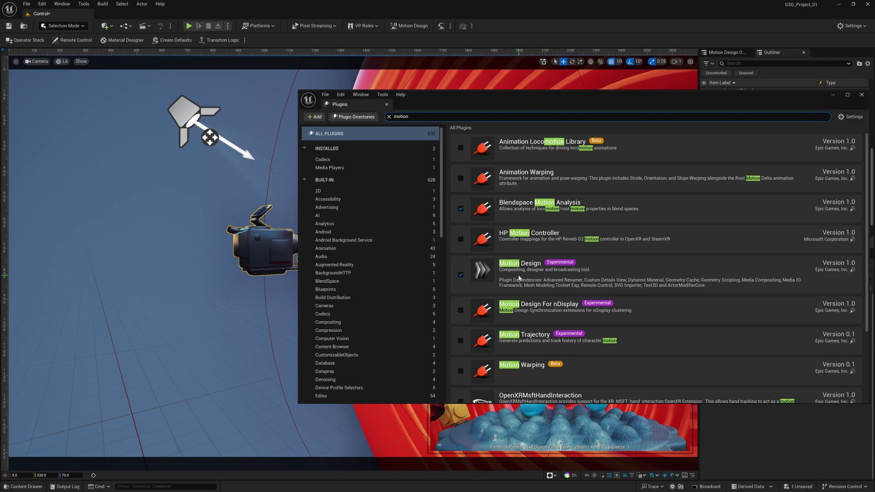
{"action": "left_click", "coordinate": [861, 94]}
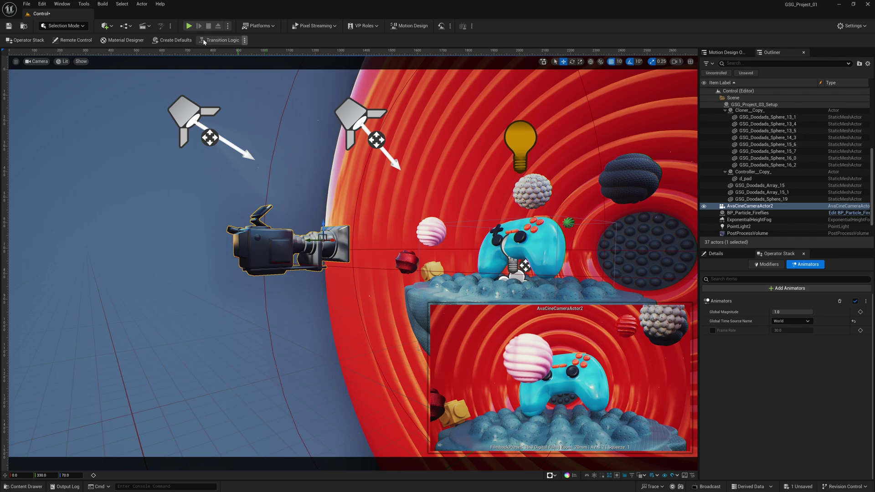
{"action": "left_click", "coordinate": [80, 27]}
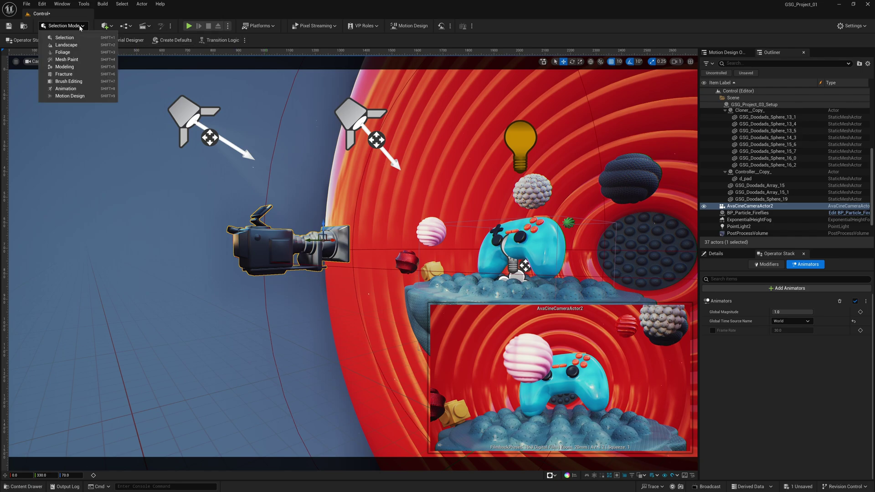
{"action": "left_click", "coordinate": [76, 100]}
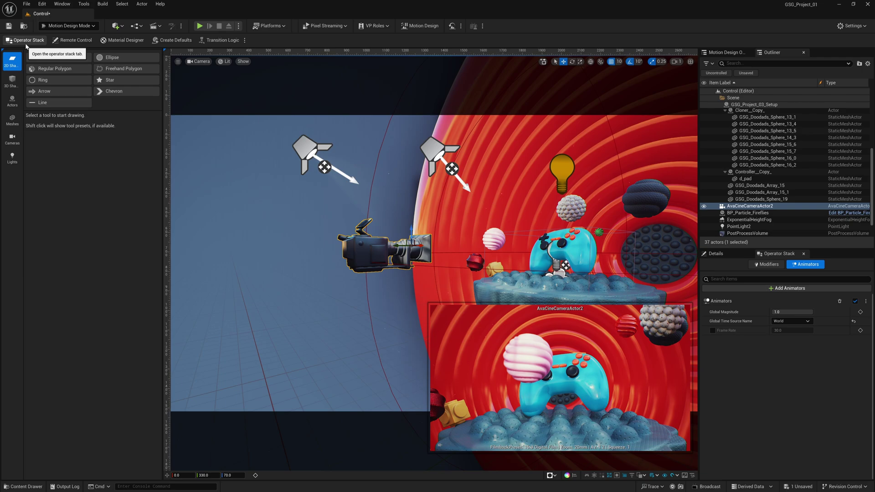
{"action": "left_click", "coordinate": [73, 26]}
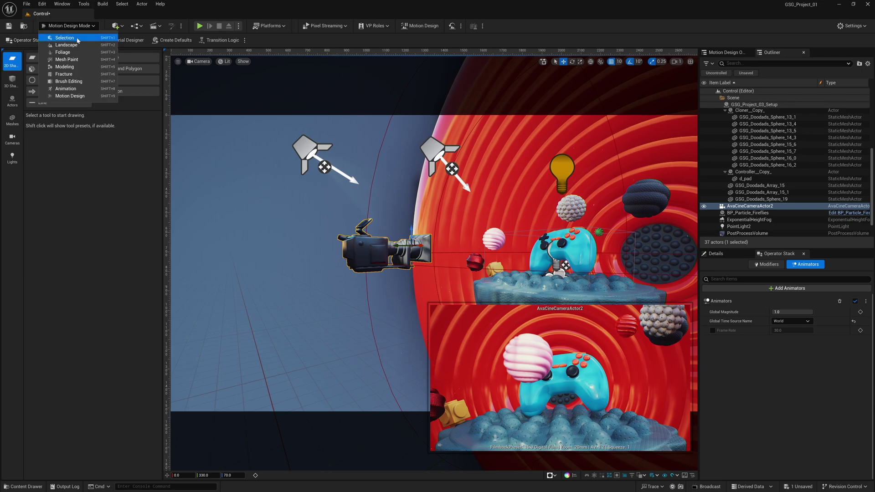
{"action": "left_click", "coordinate": [78, 42]}
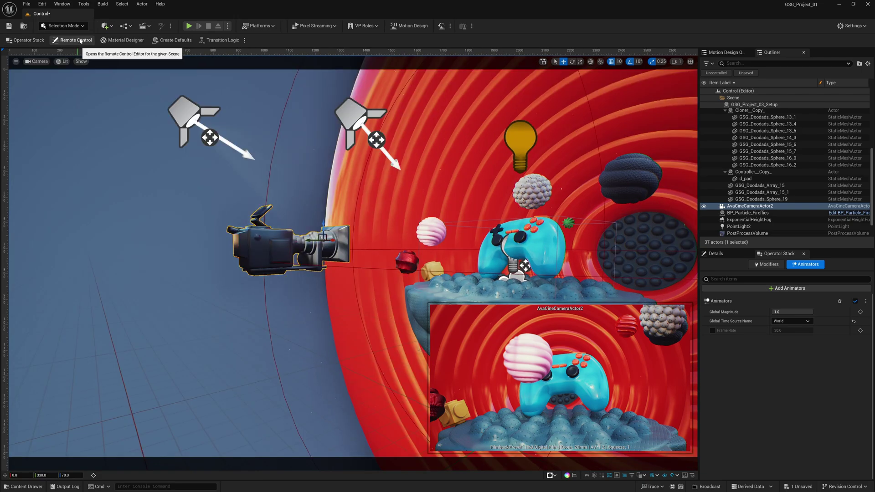
- Bring up the Add Animators list (Bounce, Oscillate, Pulse, Wiggle) for the cine camera
{"action": "left_click", "coordinate": [770, 265]}
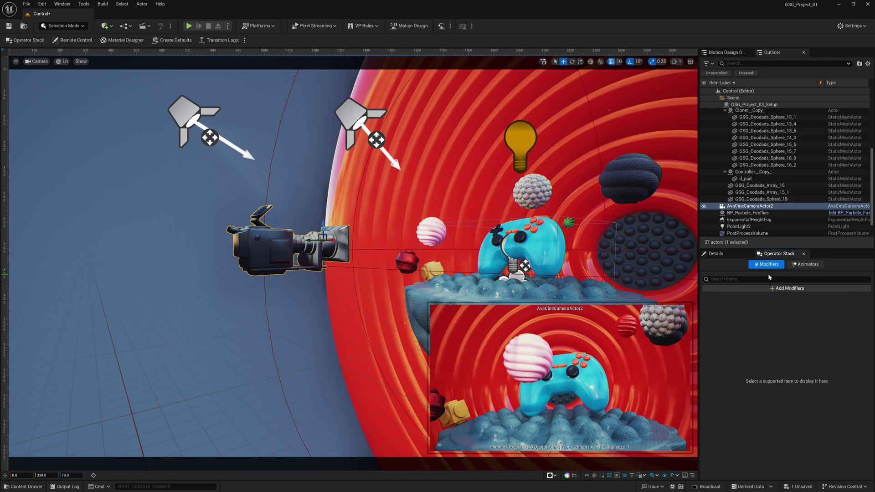
{"action": "left_click", "coordinate": [813, 270]}
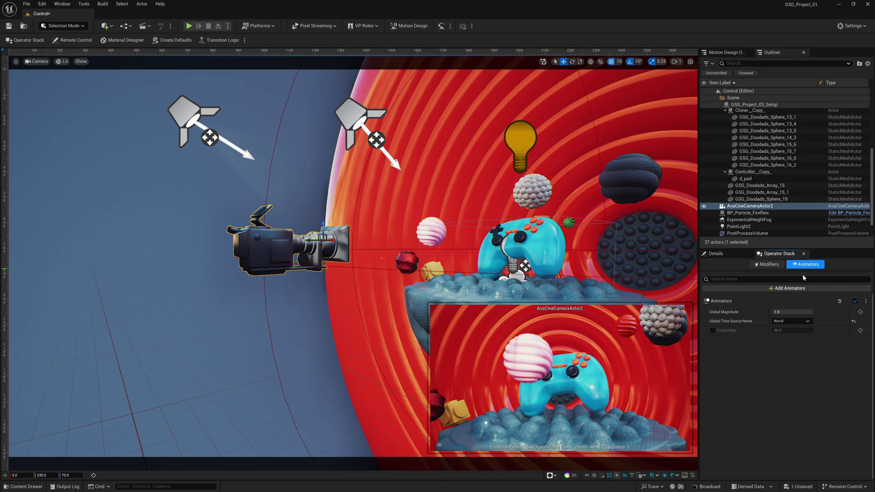
{"action": "left_click", "coordinate": [781, 291]}
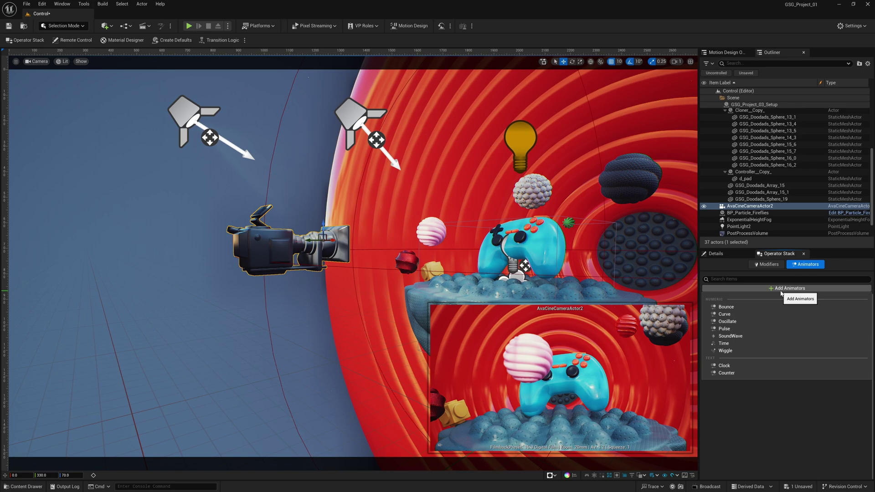
- Add an Oscillate animator to the cine camera linked to RelativeLocation (Vector)
{"action": "left_click", "coordinate": [734, 322]}
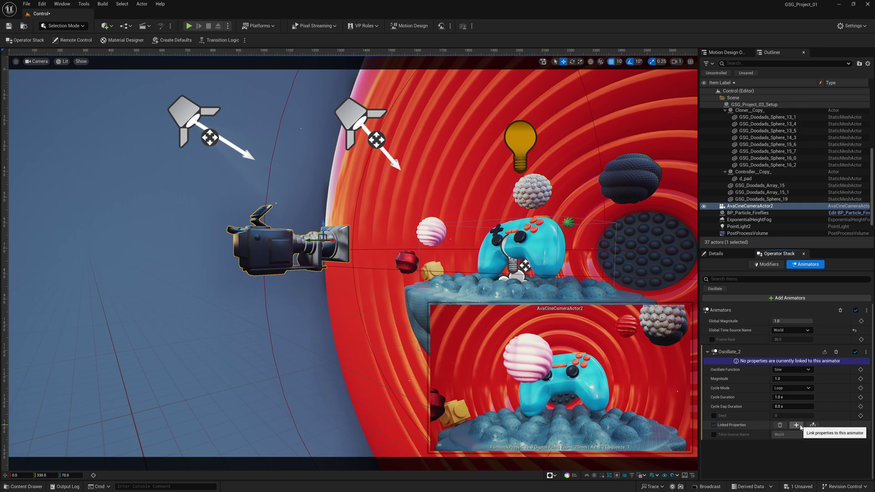
{"action": "left_click", "coordinate": [801, 427]}
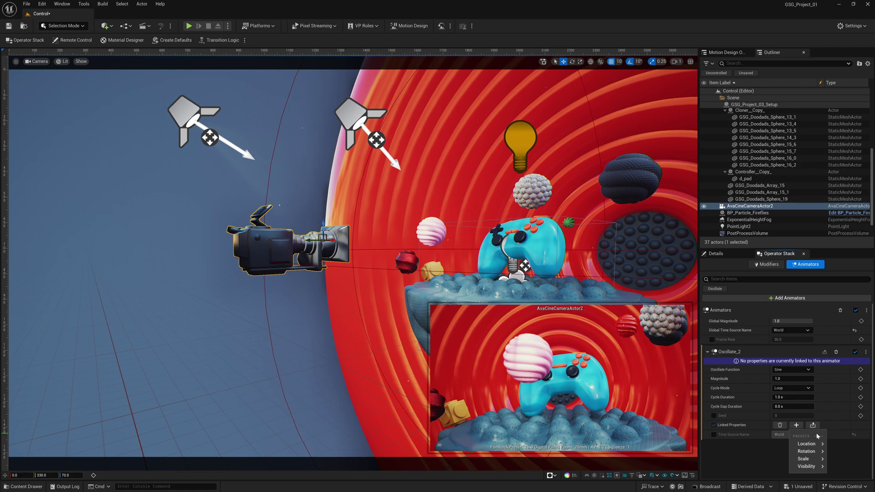
{"action": "mouse_move", "coordinate": [818, 451]}
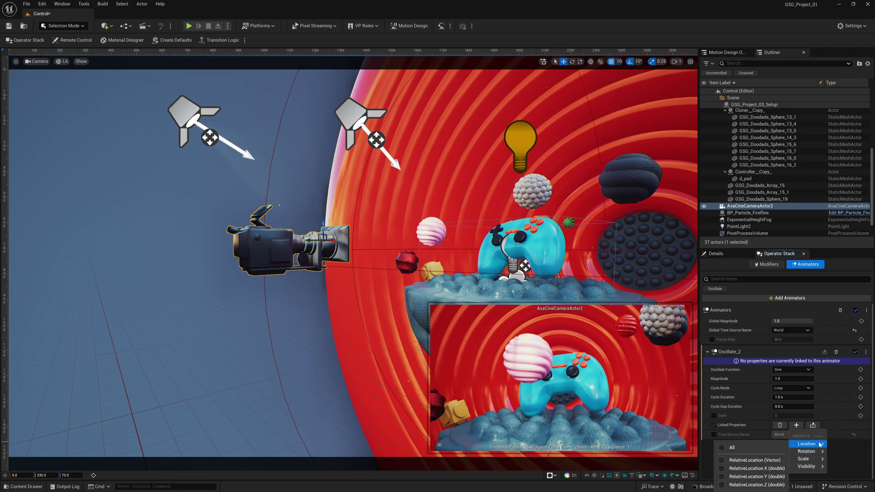
{"action": "left_click", "coordinate": [755, 461]}
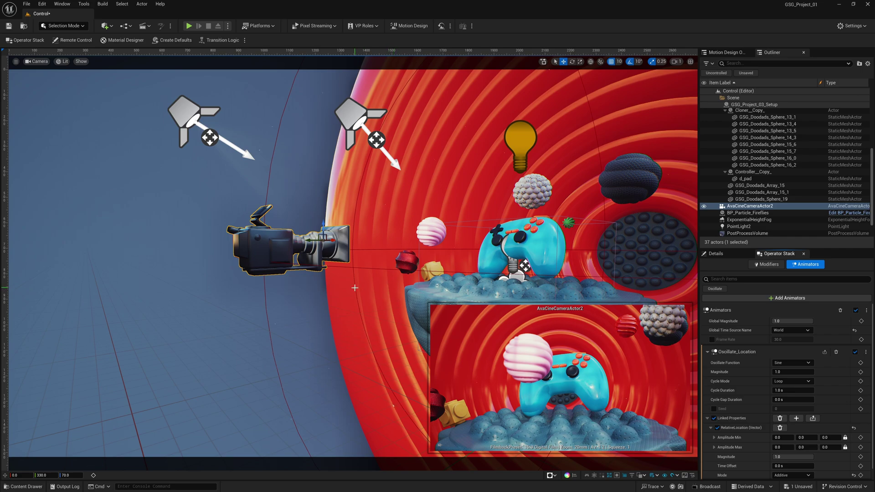
{"action": "scroll", "coordinate": [756, 440], "scroll_direction": "down", "scroll_amount": 1}
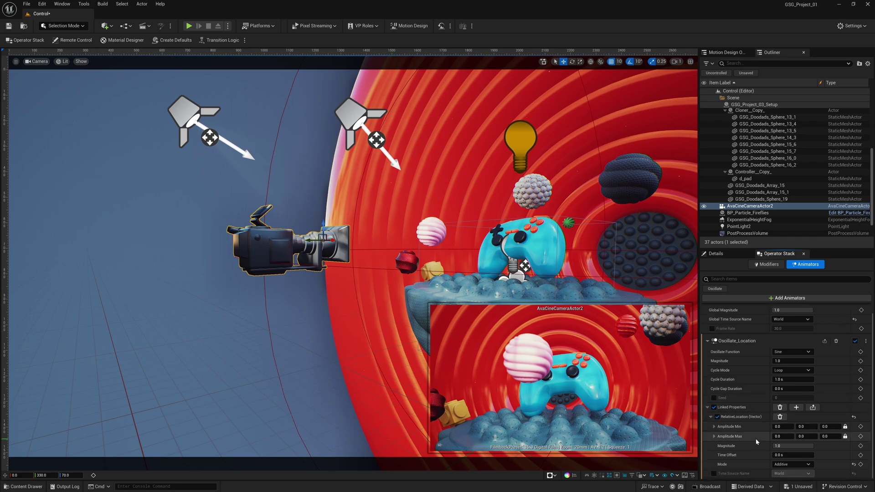
- Expand Oscillate_Location's Amplitude Max and enter 25 for X
{"action": "left_click", "coordinate": [714, 435]}
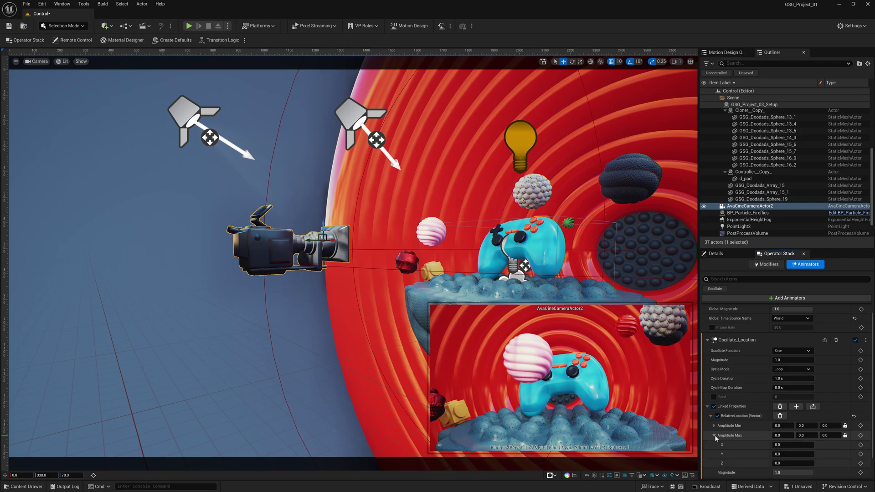
{"action": "scroll", "coordinate": [723, 436], "scroll_direction": "down", "scroll_amount": 2}
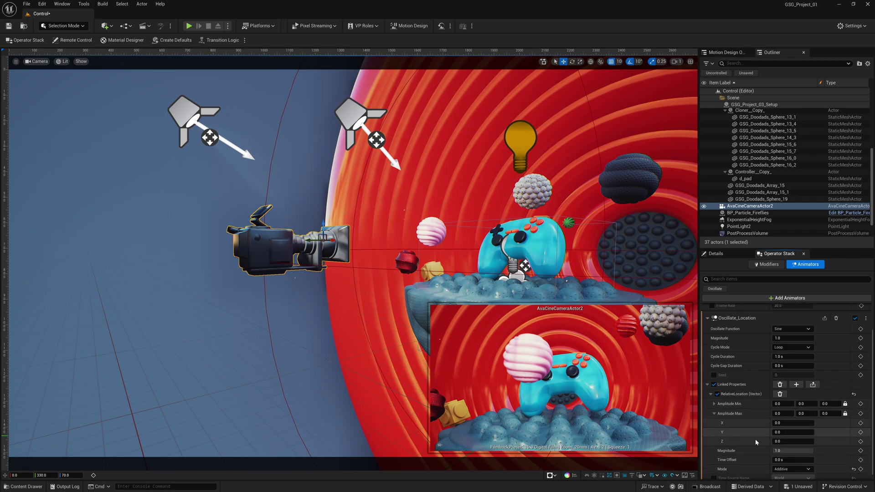
{"action": "left_click", "coordinate": [781, 423]}
{"action": "type", "text": "25"}
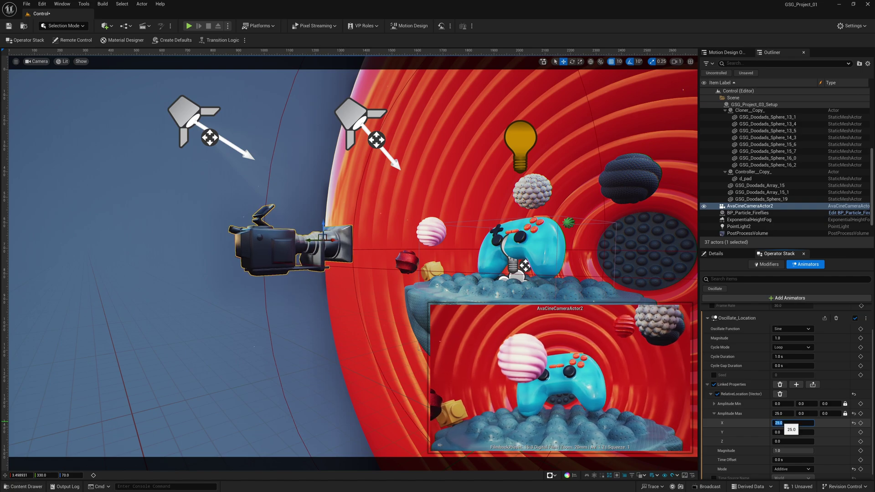
{"action": "key", "text": "Return"}
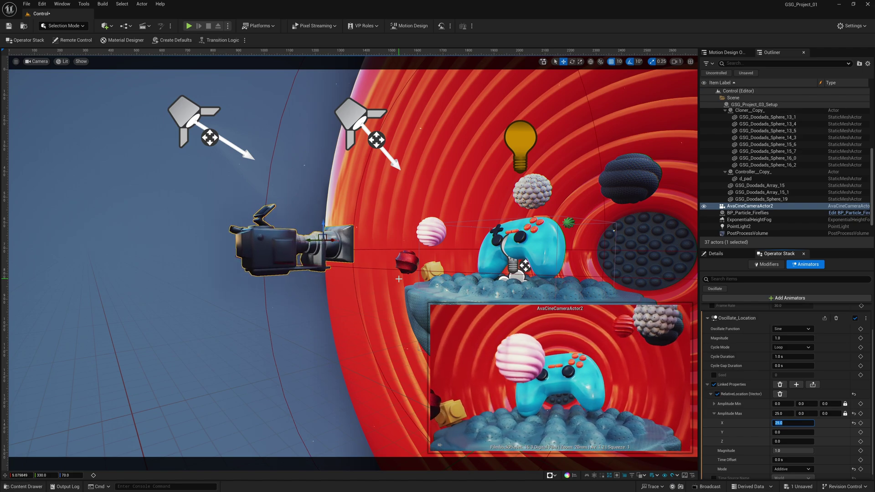
{"action": "key", "text": "Return"}
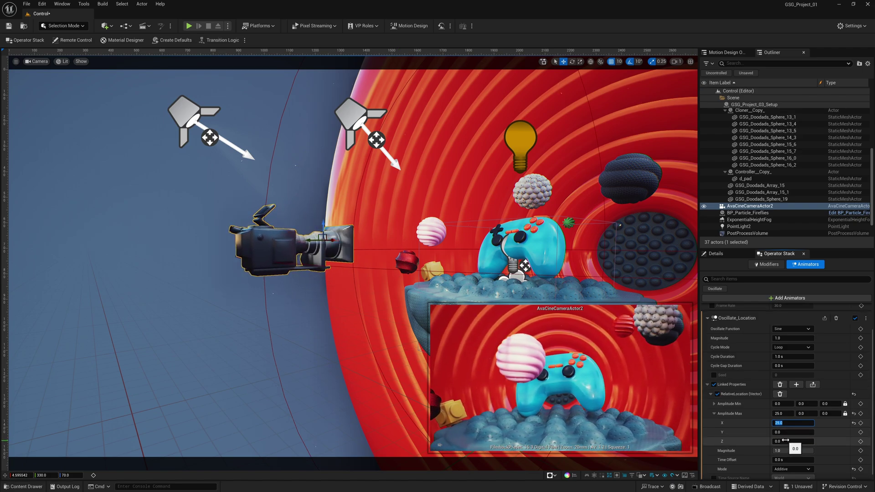
- Set Amplitude Max to Y 10, X 0 and Z 20
{"action": "left_click", "coordinate": [782, 432]}
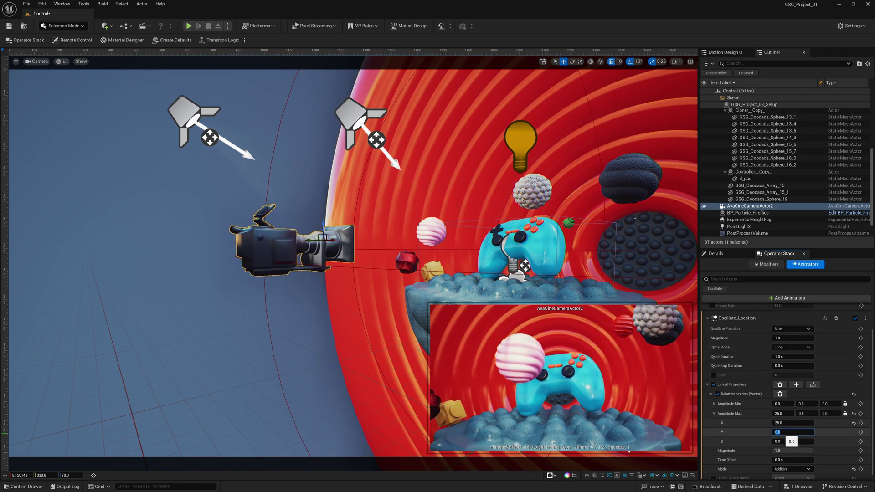
{"action": "type", "text": "10"}
{"action": "key", "text": "Return"}
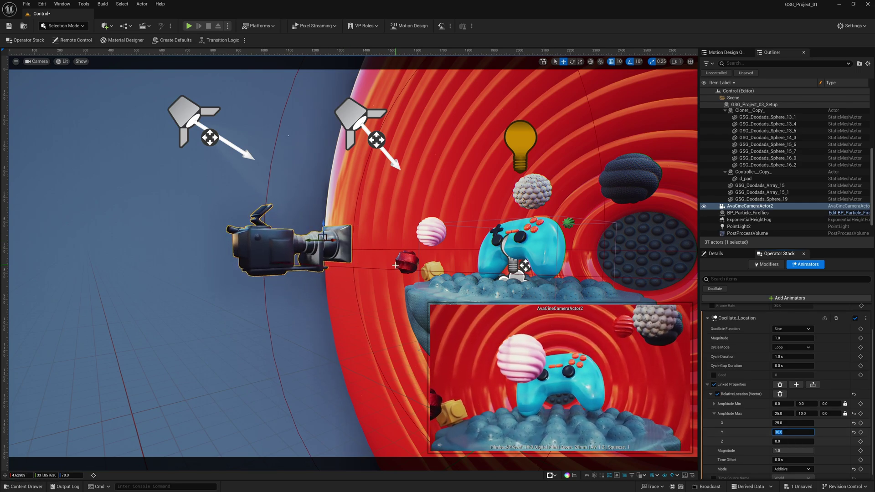
{"action": "left_click", "coordinate": [793, 423]}
{"action": "type", "text": "0"}
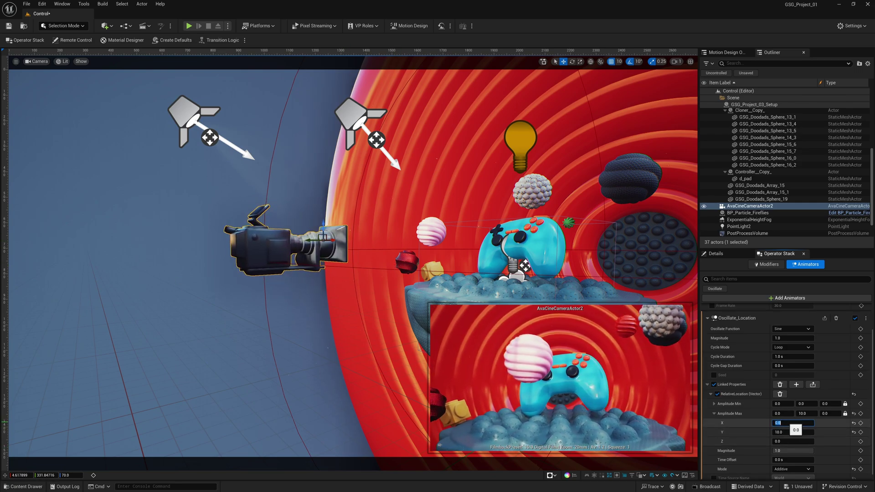
{"action": "key", "text": "Return"}
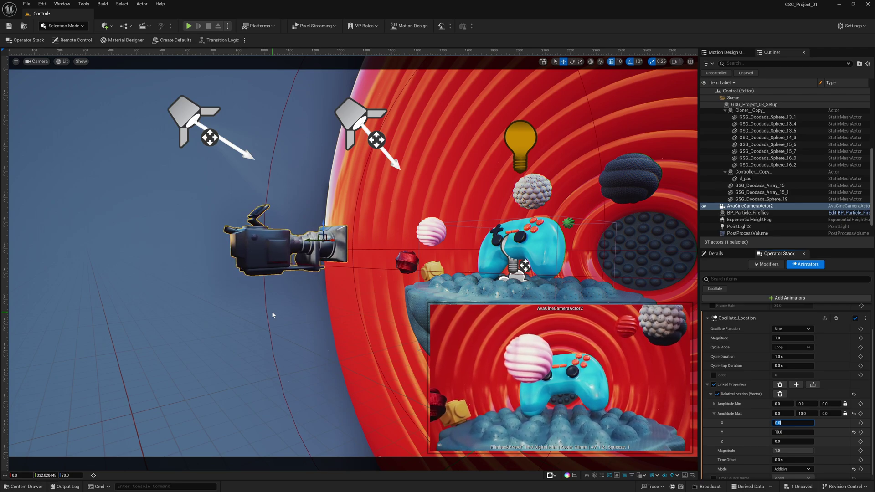
{"action": "left_click", "coordinate": [782, 441]}
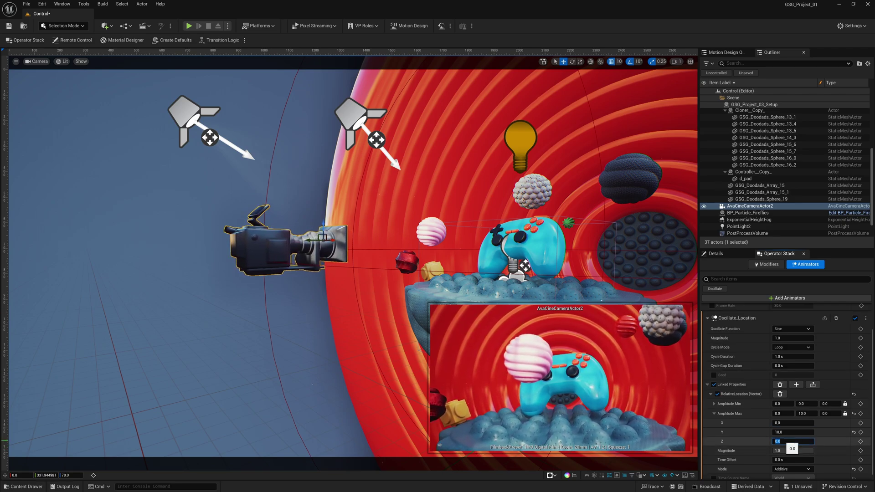
{"action": "type", "text": "20"}
{"action": "key", "text": "Return"}
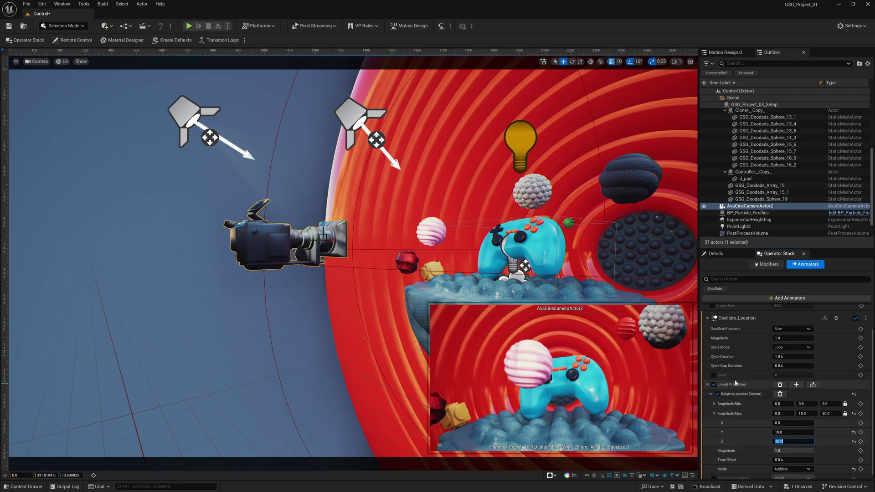
- Set Oscillate_Location's Cycle Duration to 5.0 s and Cycle Gap Duration to 1.0 s
{"action": "left_click", "coordinate": [780, 356]}
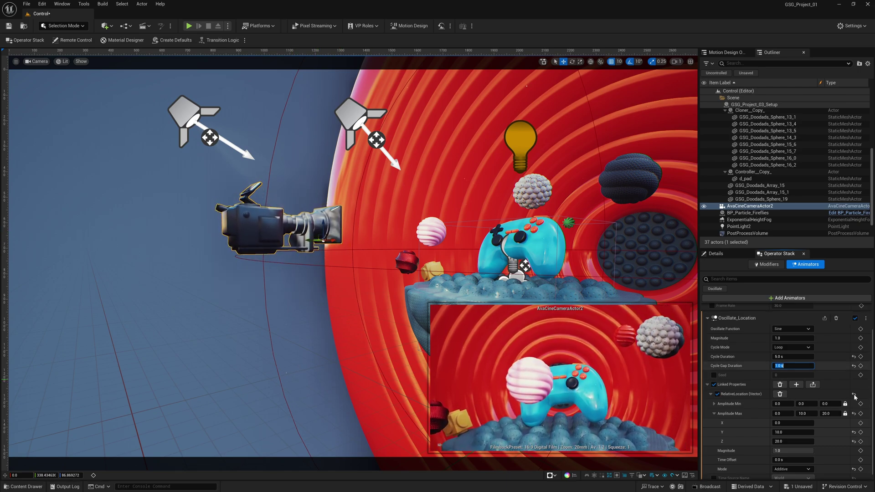
- Set Cycle Gap Duration to 0, Amplitude Max Z to 0 and Amplitude Max Y to 25
{"action": "left_click", "coordinate": [793, 366]}
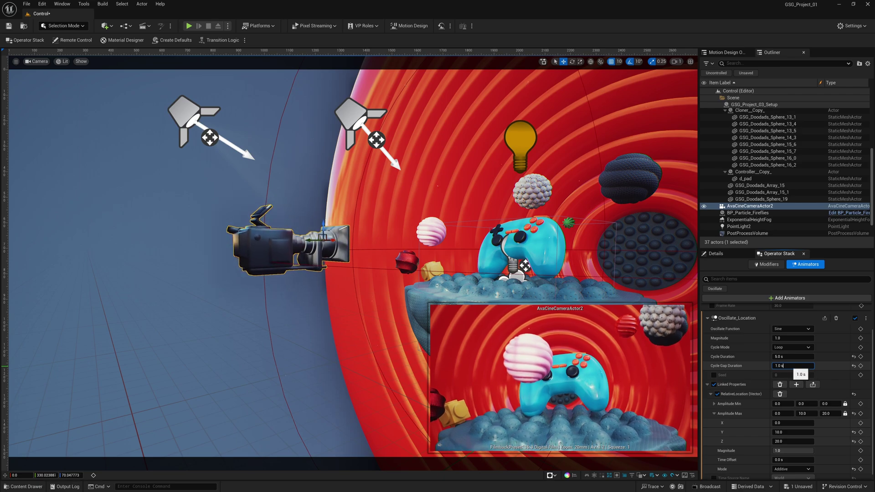
{"action": "type", "text": "0"}
{"action": "key", "text": "Return"}
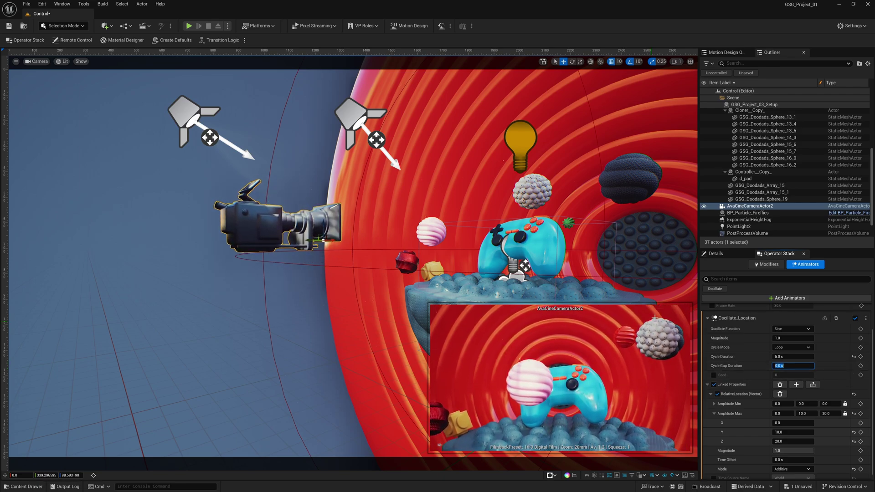
{"action": "left_click", "coordinate": [793, 441]}
{"action": "type", "text": "0"}
{"action": "key", "text": "Return"}
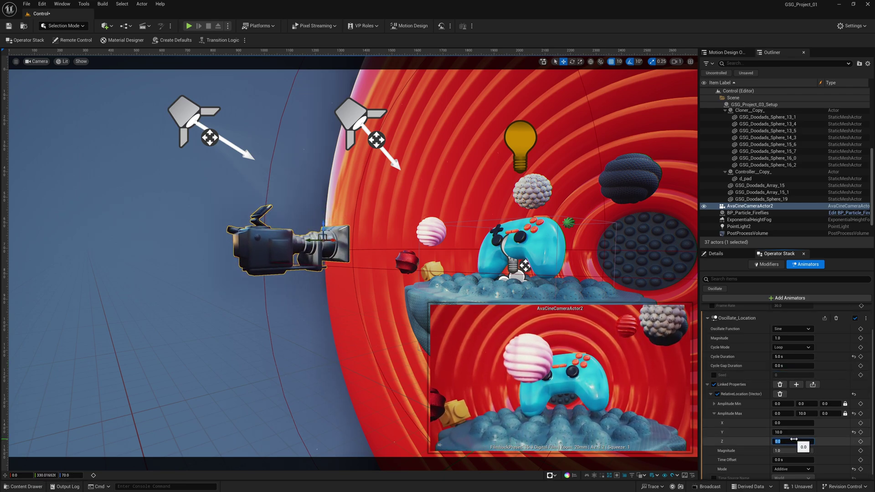
{"action": "left_click", "coordinate": [793, 432]}
{"action": "type", "text": "25"}
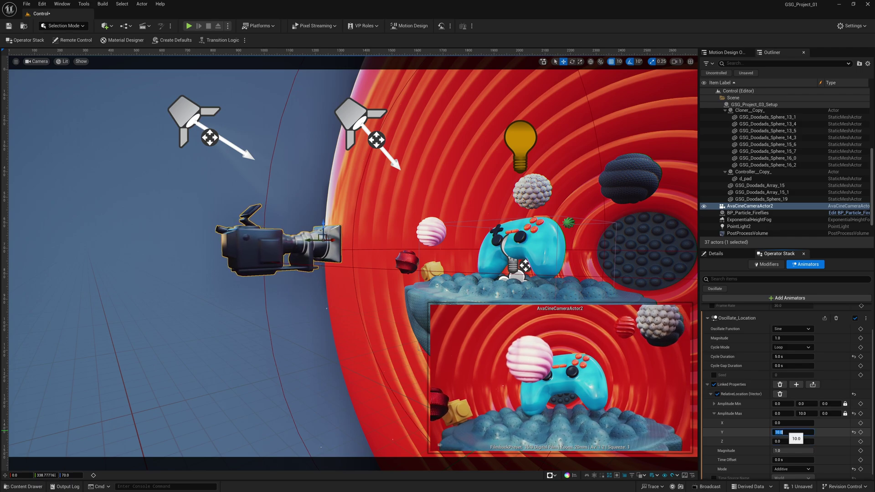
{"action": "key", "text": "Return"}
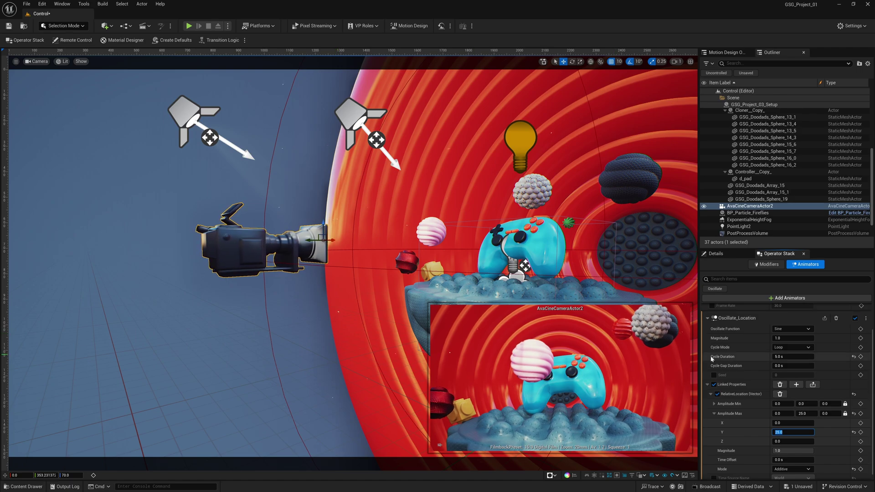
- Collapse Oscillate_Location and add a Wiggle animator with its Linked Properties presets showing
{"action": "left_click", "coordinate": [707, 318]}
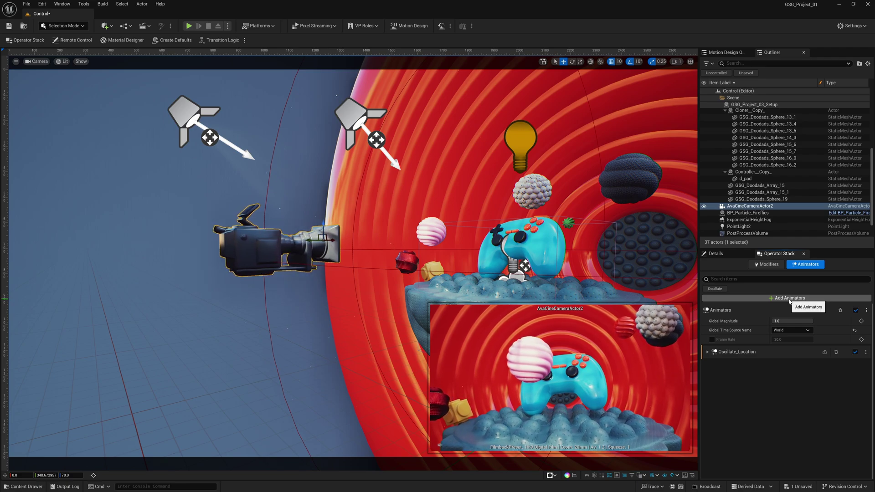
{"action": "left_click", "coordinate": [790, 299]}
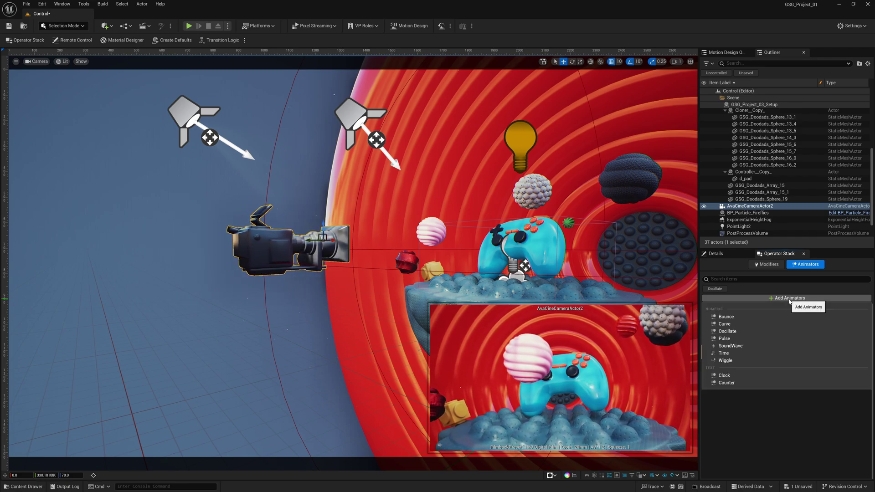
{"action": "left_click", "coordinate": [733, 362]}
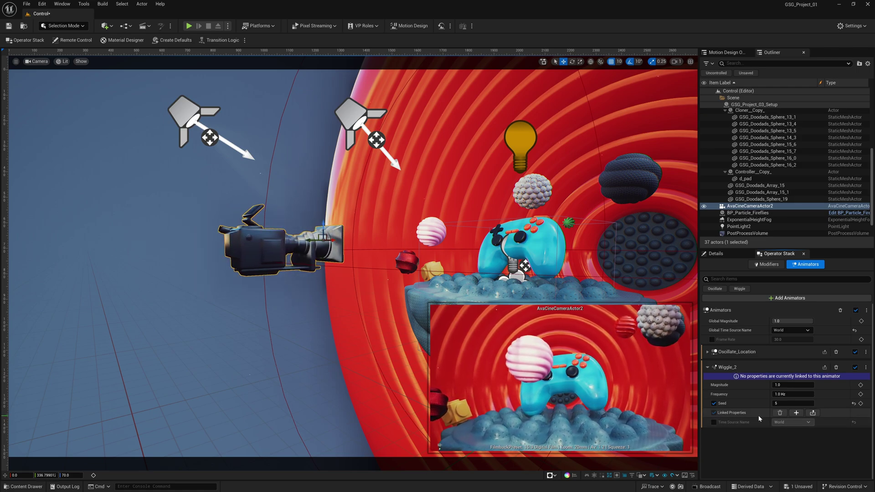
{"action": "left_click", "coordinate": [797, 413]}
{"action": "mouse_move", "coordinate": [811, 441]}
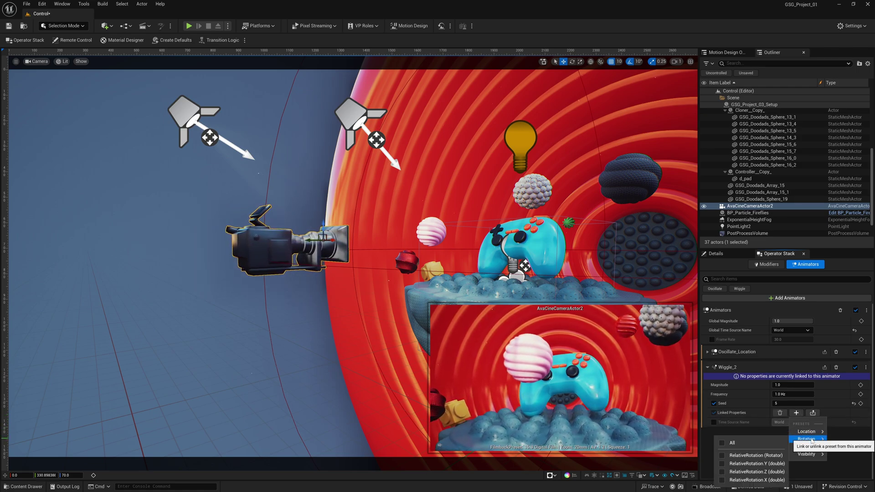
- Link the Wiggle animator to RelativeRotation and expand its Amplitude Max values
{"action": "left_click", "coordinate": [756, 456]}
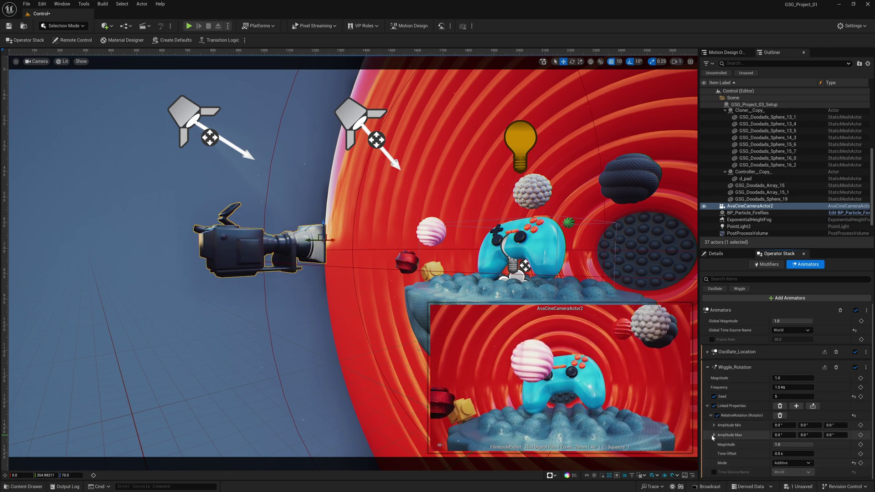
{"action": "left_click", "coordinate": [714, 435]}
{"action": "scroll", "coordinate": [736, 436], "scroll_direction": "down", "scroll_amount": 1}
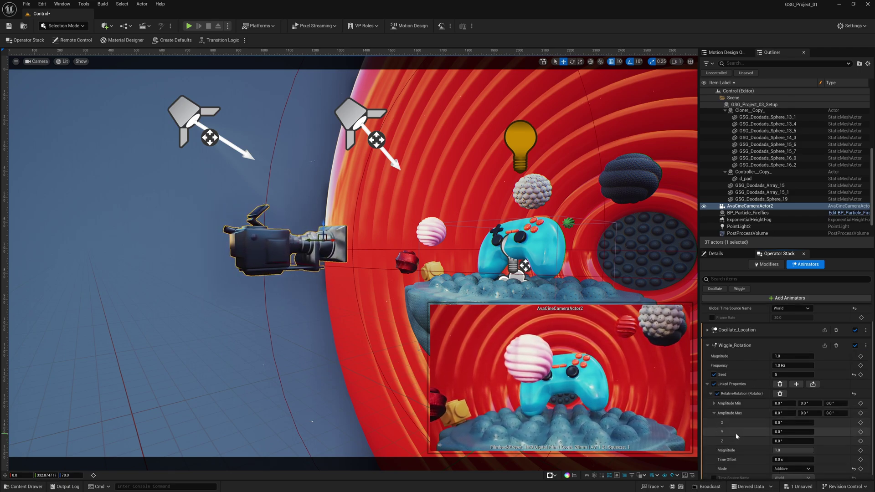
- Set Wiggle_Rotation's Amplitude Max X to -20°
{"action": "left_click", "coordinate": [785, 422]}
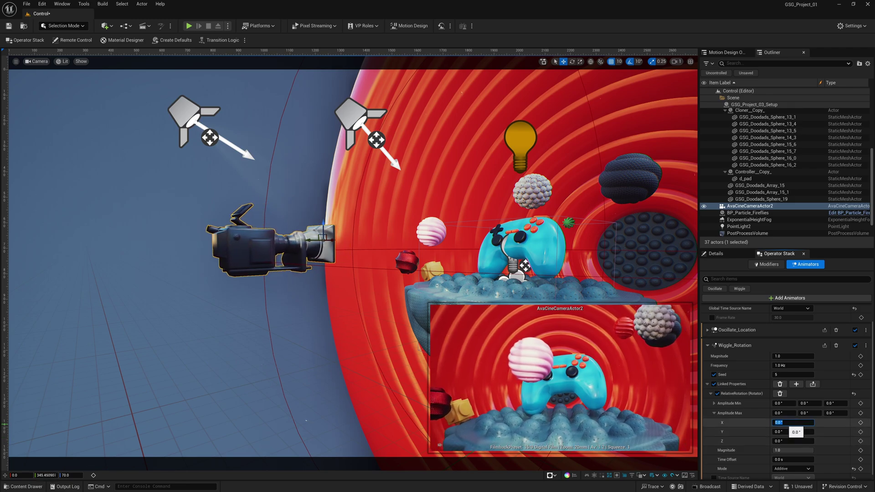
{"action": "type", "text": "20"}
{"action": "key", "text": "Return"}
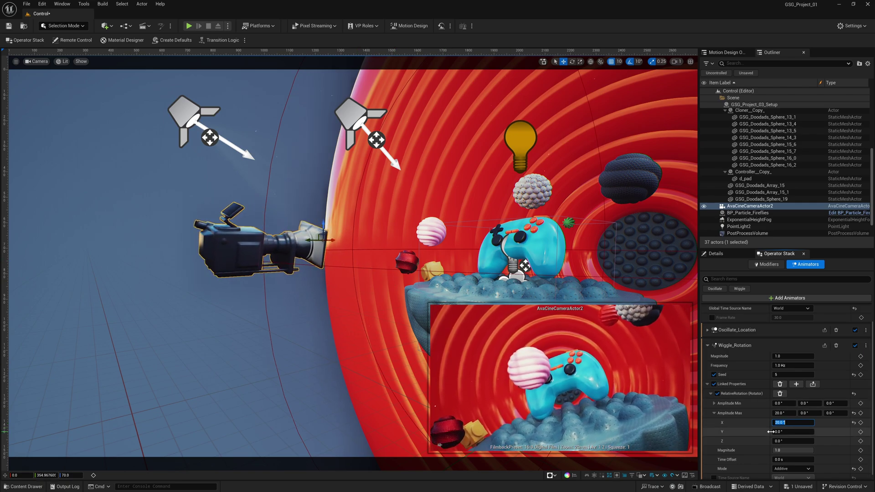
{"action": "type", "text": "-20"}
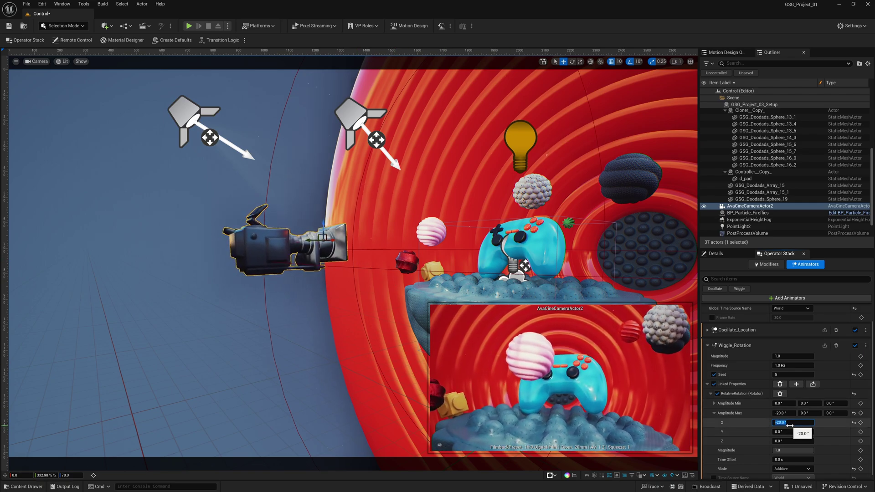
{"action": "key", "text": "Return"}
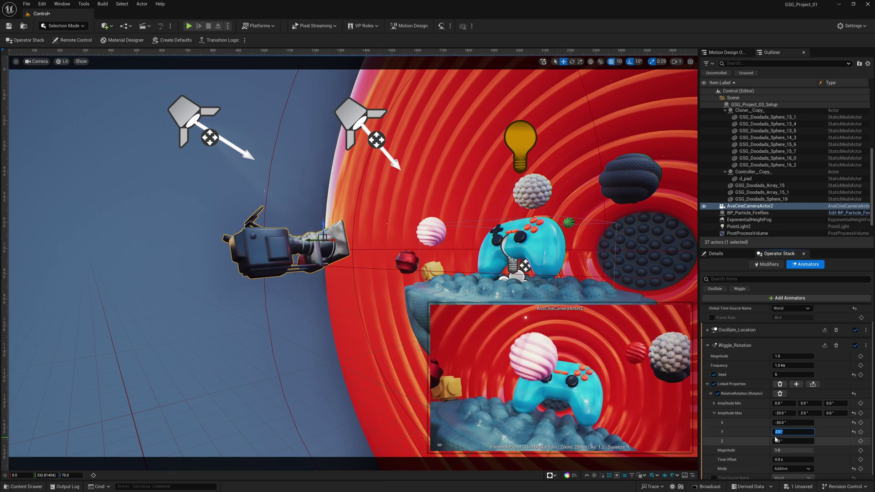
- Collapse Wiggle_Rotation and add a Pulse animator linked to RelativeRotation (Rotator)
{"action": "left_click", "coordinate": [708, 346]}
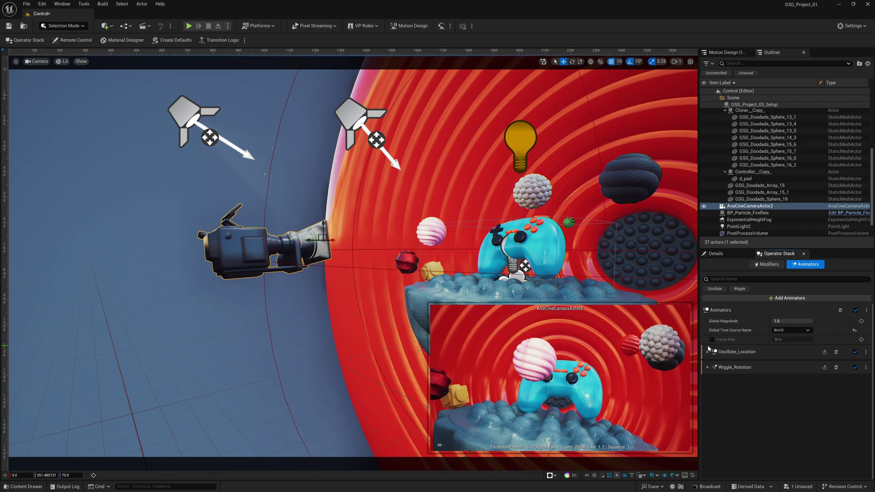
{"action": "left_click", "coordinate": [777, 298]}
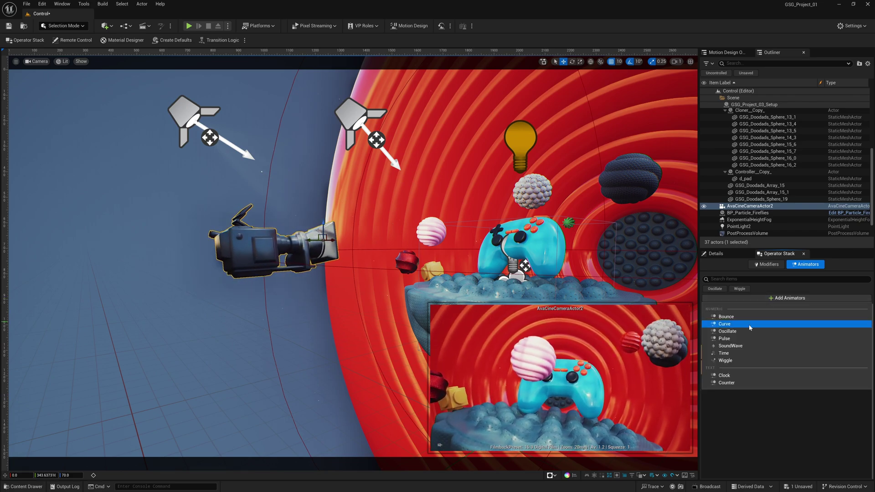
{"action": "left_click", "coordinate": [723, 338]}
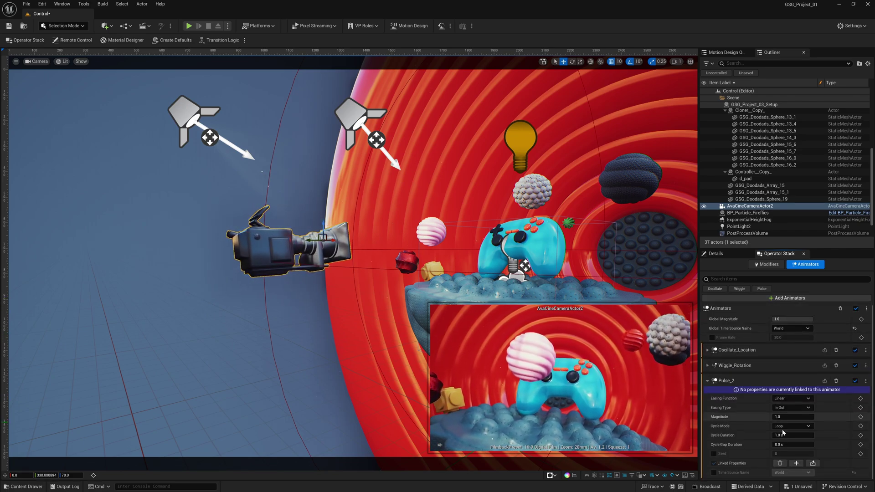
{"action": "left_click", "coordinate": [813, 465]}
{"action": "mouse_move", "coordinate": [808, 437]}
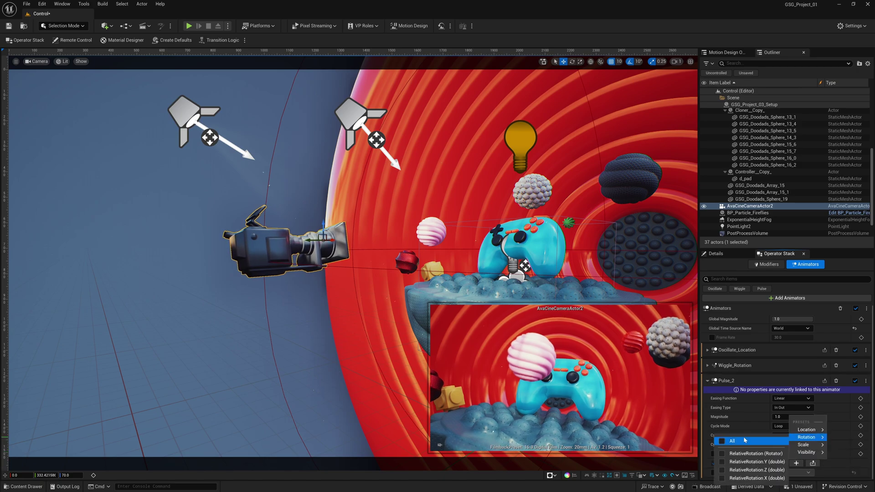
{"action": "left_click", "coordinate": [756, 454]}
- Reveal Pulse_Rotation's Amplitude Max X, Y, Z fields
{"action": "scroll", "coordinate": [741, 440], "scroll_direction": "down", "scroll_amount": 2}
{"action": "scroll", "coordinate": [738, 439], "scroll_direction": "down", "scroll_amount": 1}
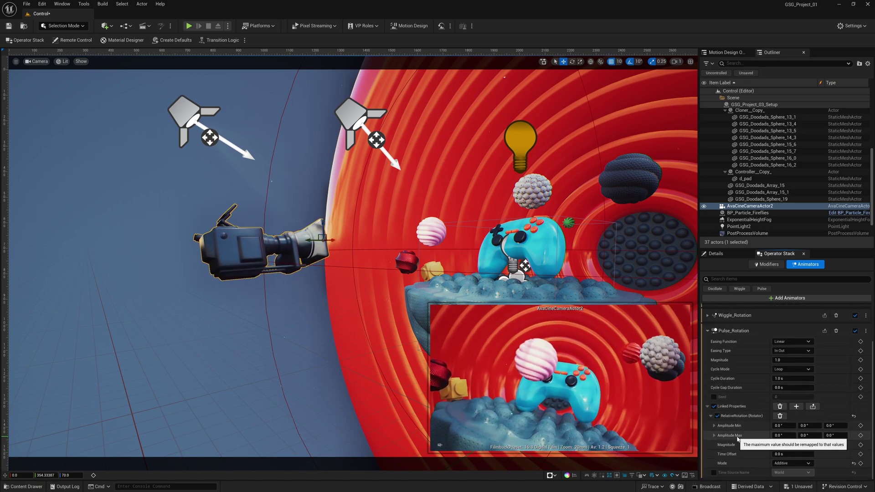
{"action": "left_click", "coordinate": [753, 436]}
{"action": "scroll", "coordinate": [753, 437], "scroll_direction": "down", "scroll_amount": 1}
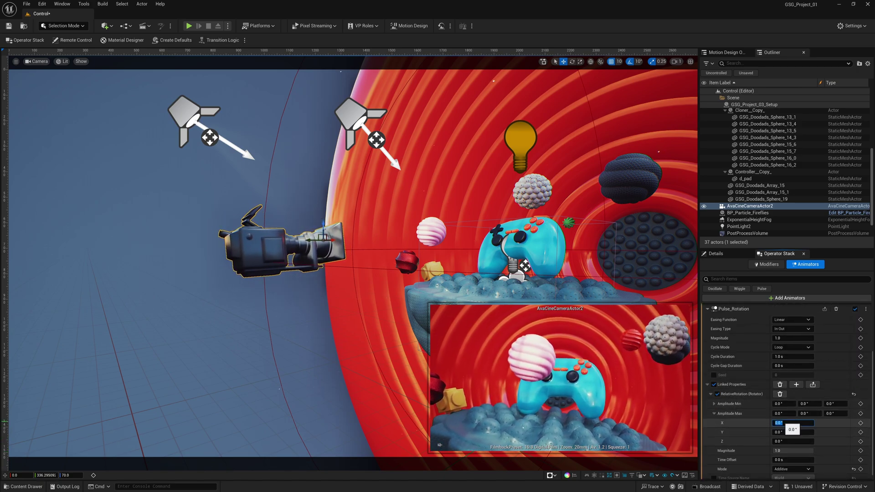